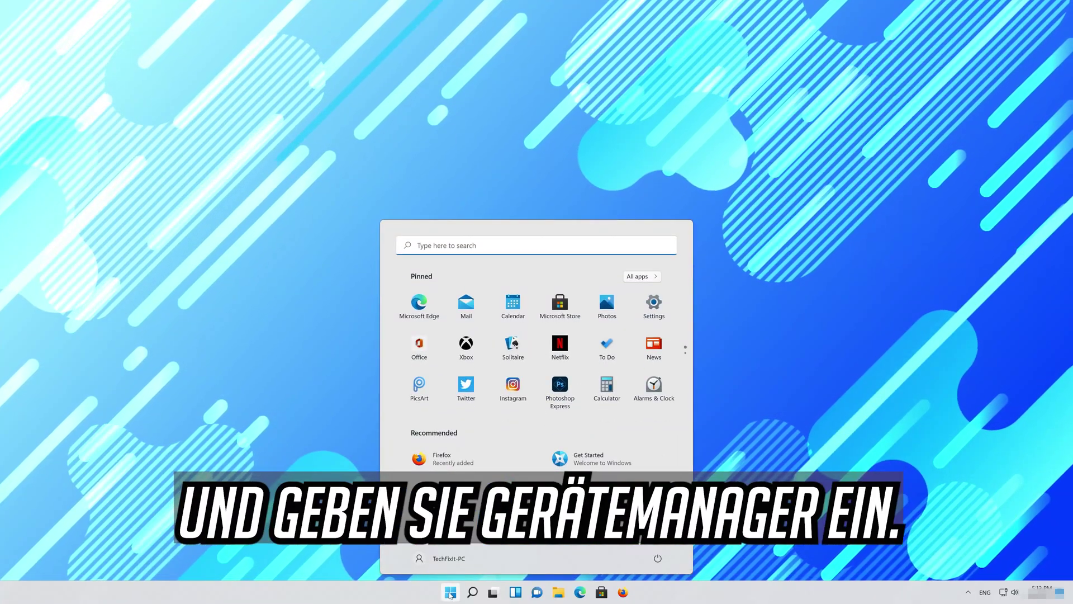
# Search the Start menu for 'device manager' and launch Device Manager from the results.
pyautogui.write('manager')
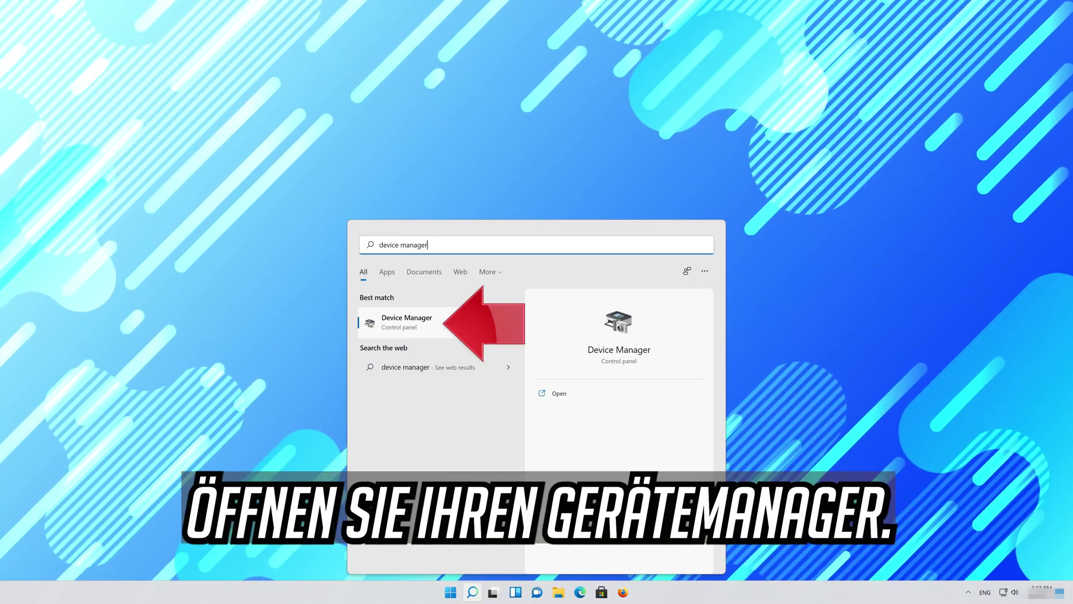
pyautogui.click(428, 326)
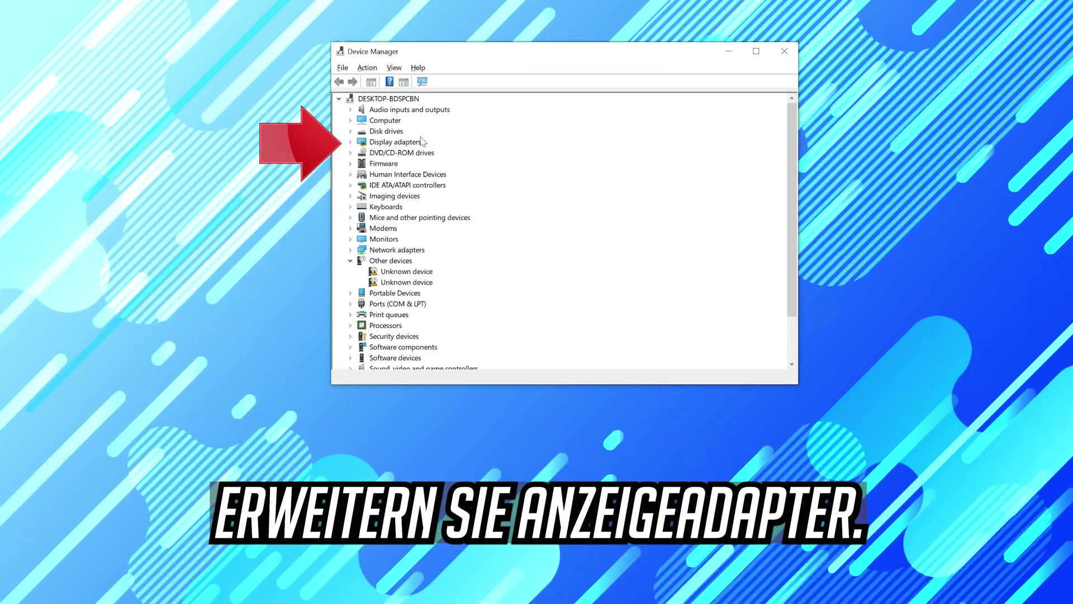
# Show the driver details (version 30.0.14.7141) for the NVIDIA GeForce RTX 3080 Ti under Display adapters.
pyautogui.click(351, 143)
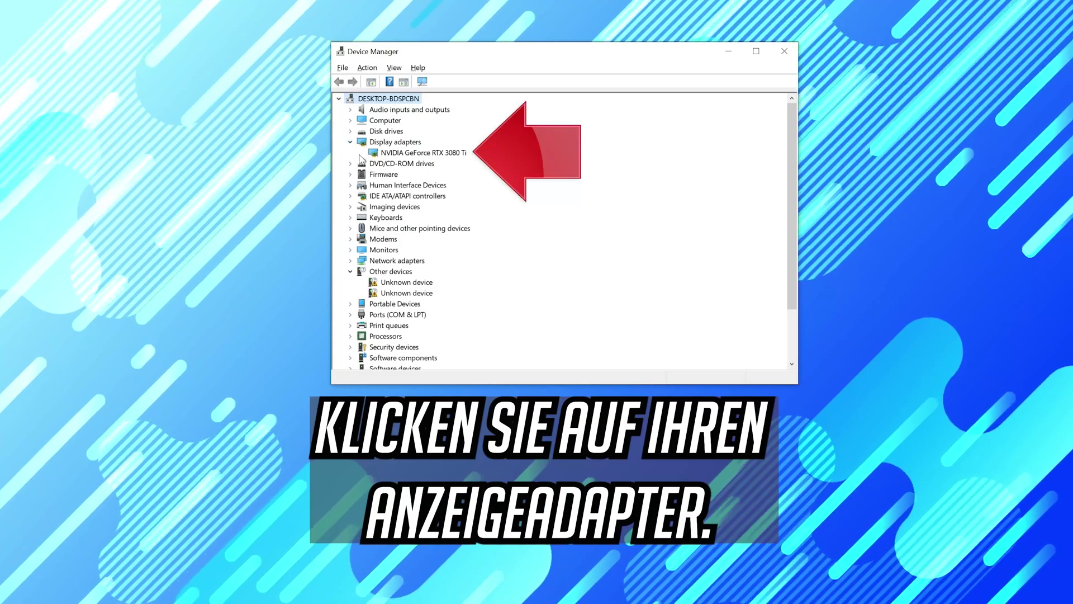
pyautogui.rightClick(448, 158)
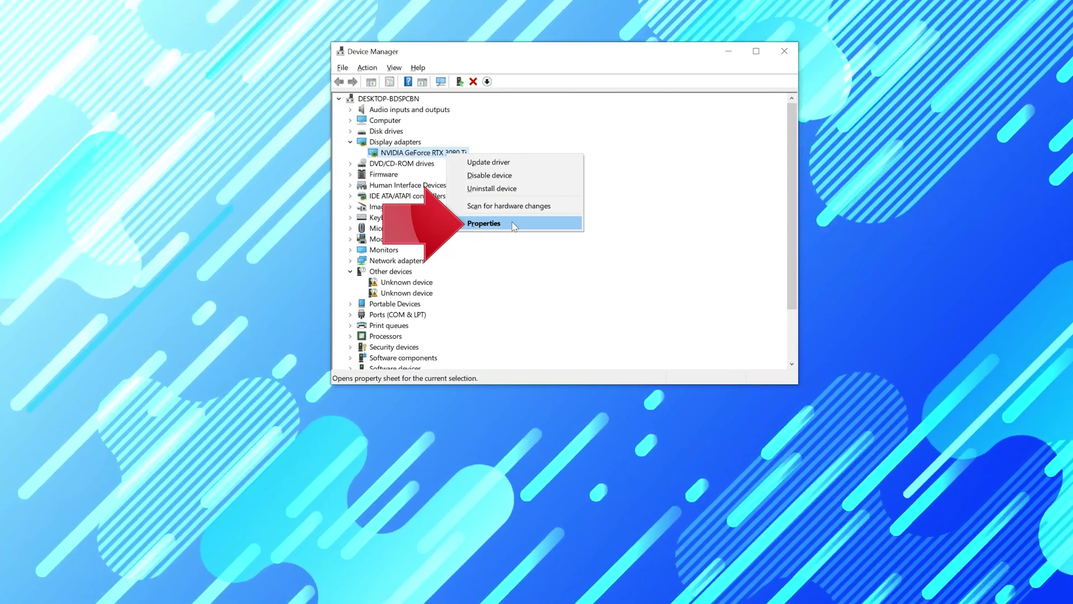
pyautogui.click(512, 224)
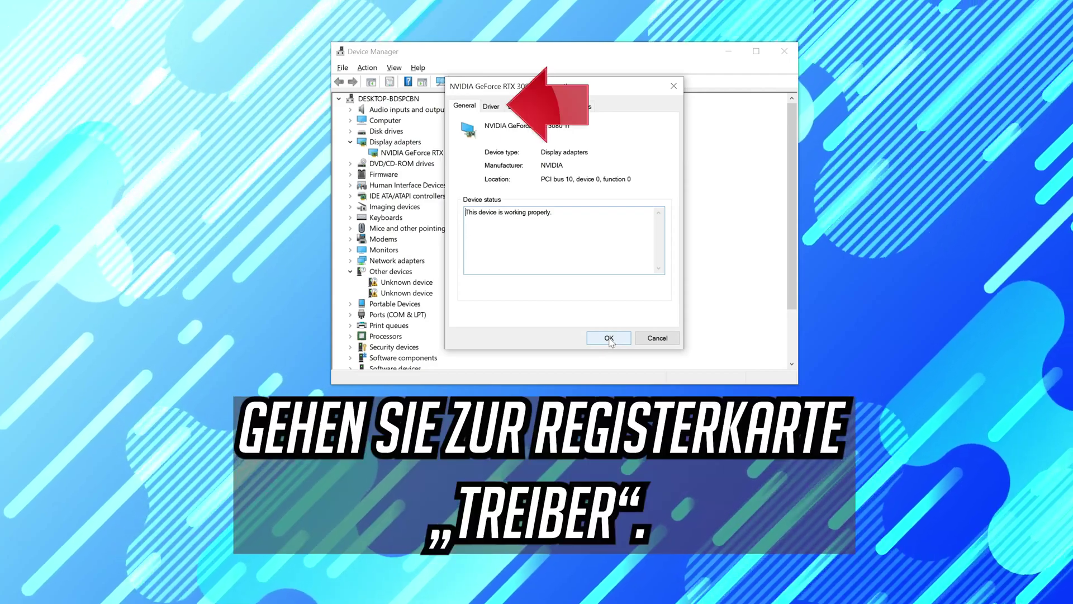
pyautogui.click(491, 107)
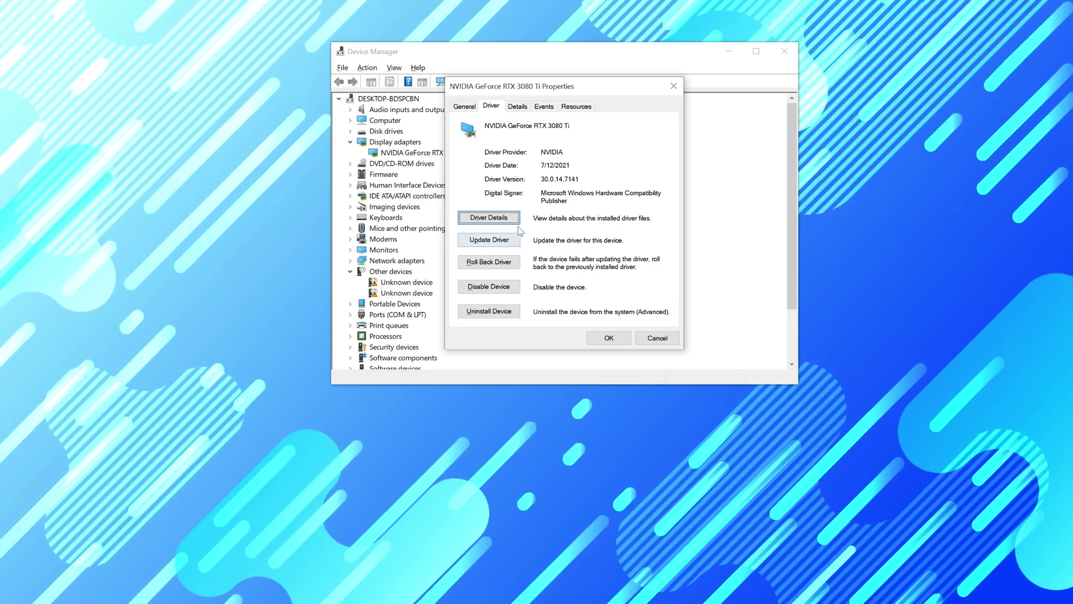
# Let Windows search automatically for an RTX 3080 Ti driver, then close the wizard and Properties dialog.
pyautogui.click(474, 240)
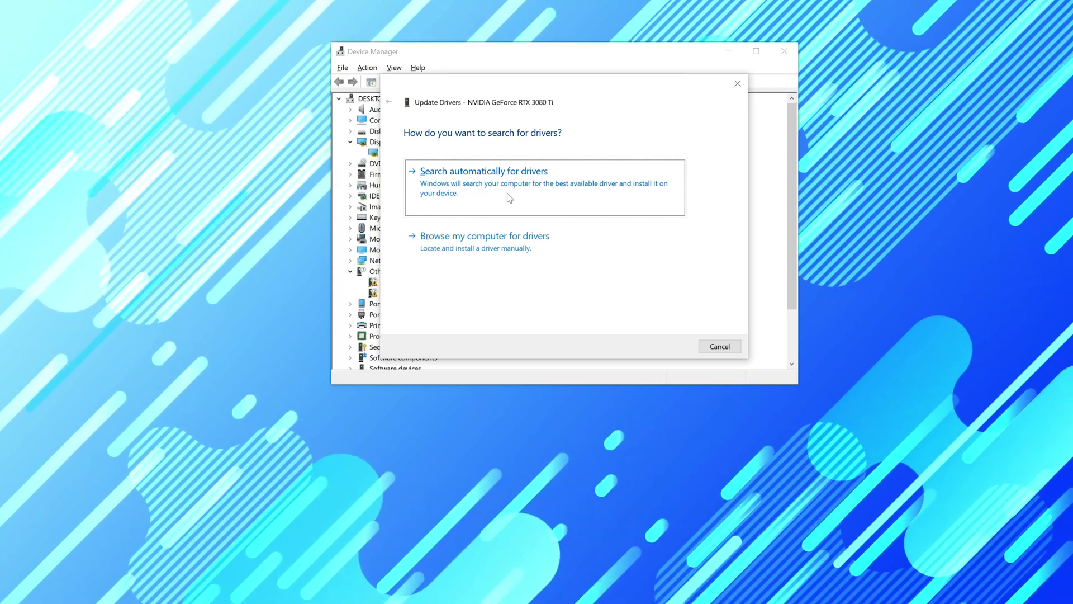
pyautogui.click(510, 198)
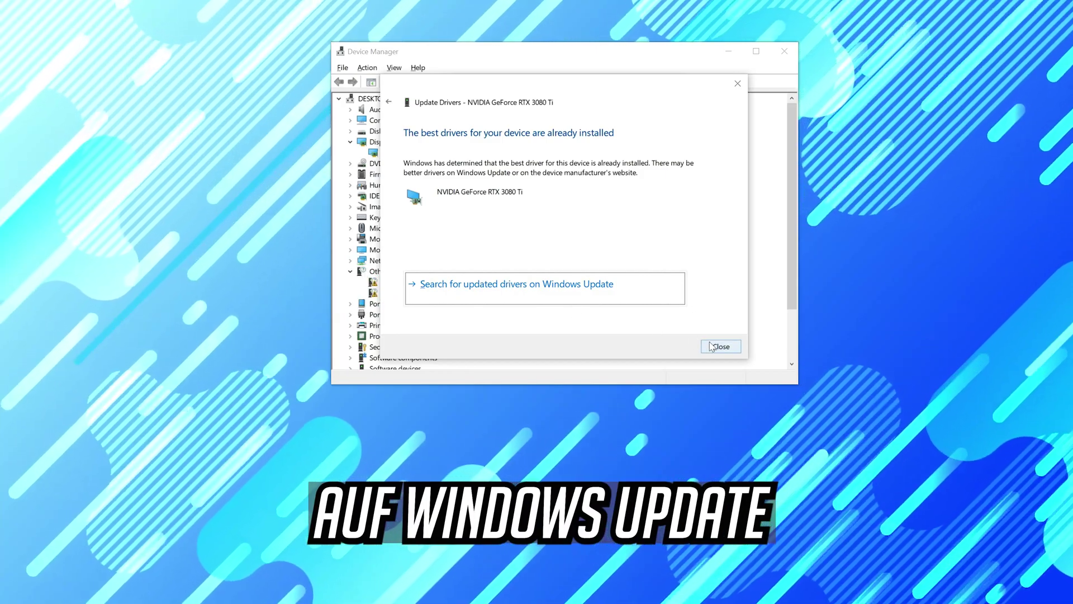
pyautogui.click(721, 346)
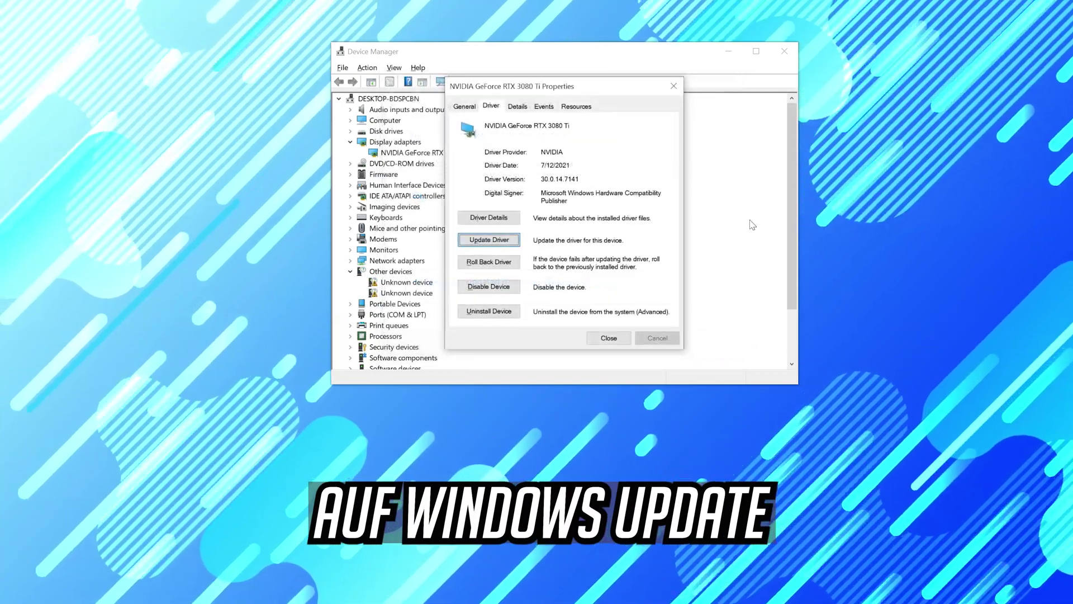
pyautogui.press('Escape')
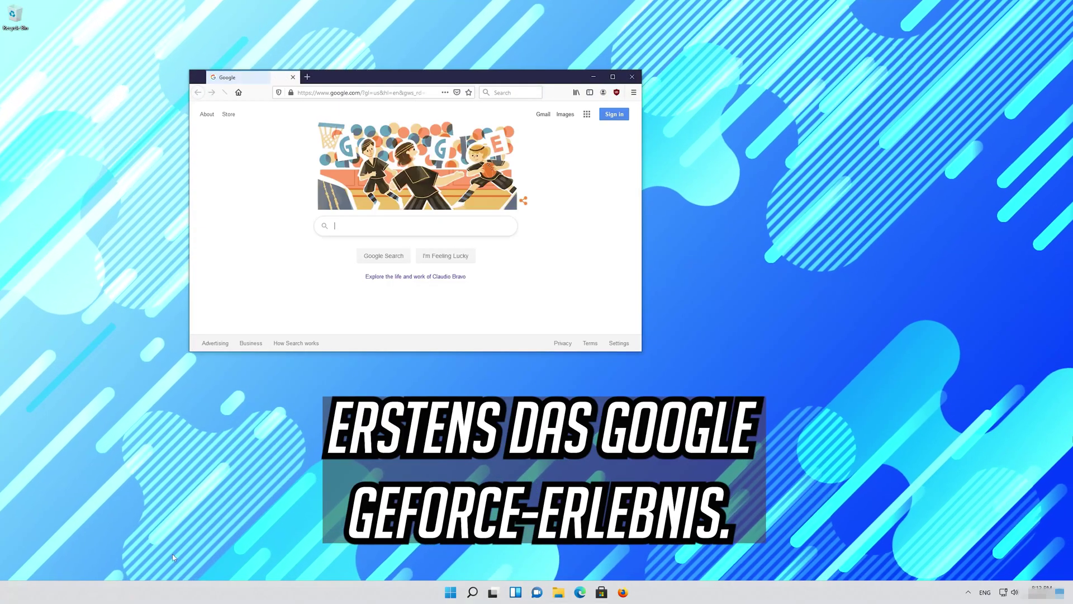
# Search Google for 'geforce experience' and go to NVIDIA's GeForce Experience page.
pyautogui.moveTo(448, 83); pyautogui.dragTo(525, 153)
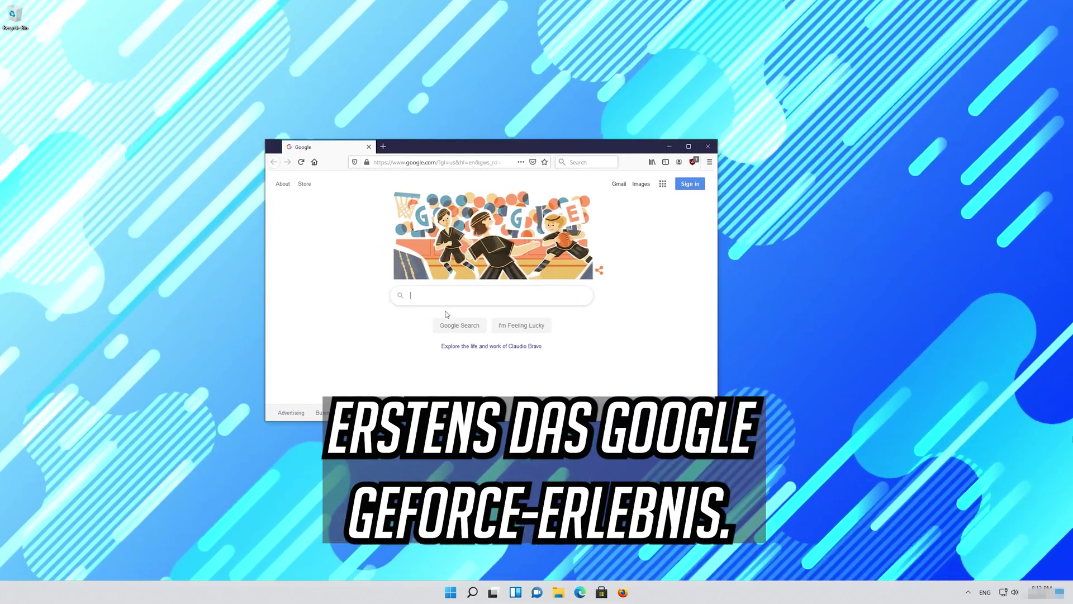
pyautogui.write('geforce')
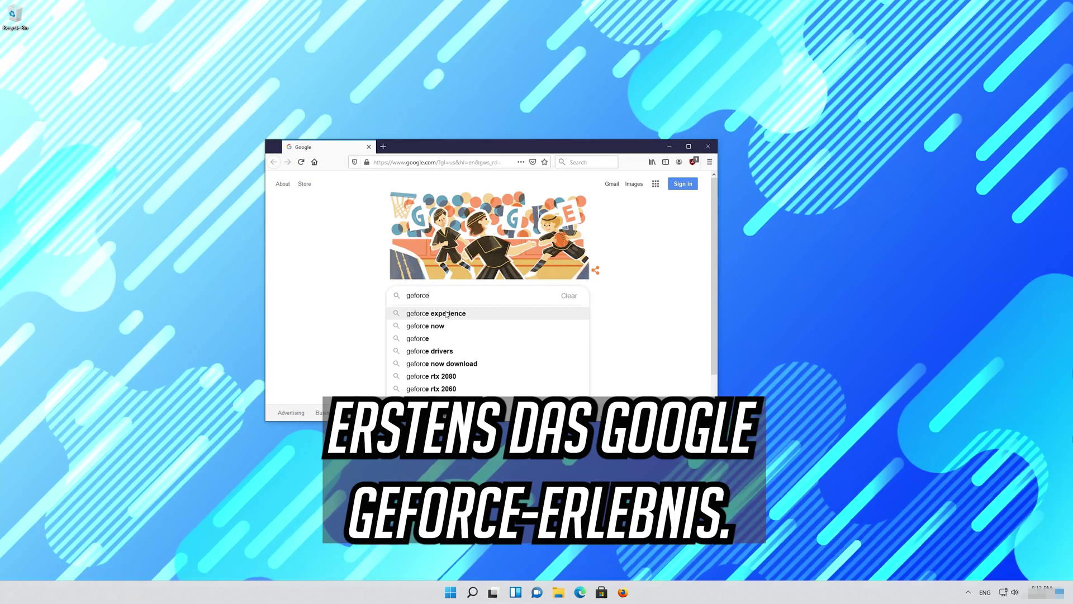
pyautogui.write(' experience')
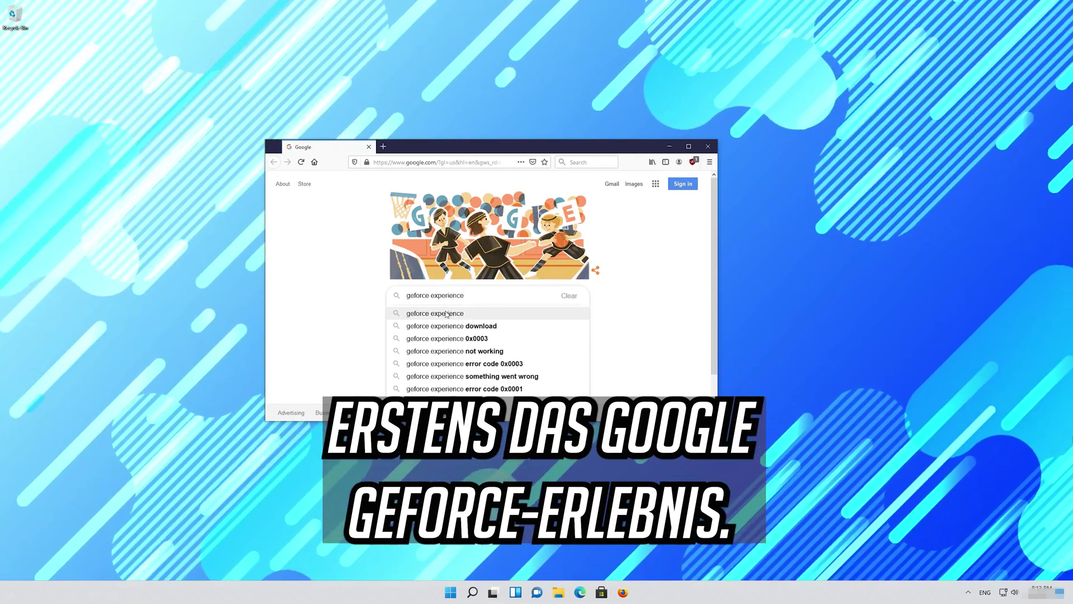
pyautogui.click(447, 313)
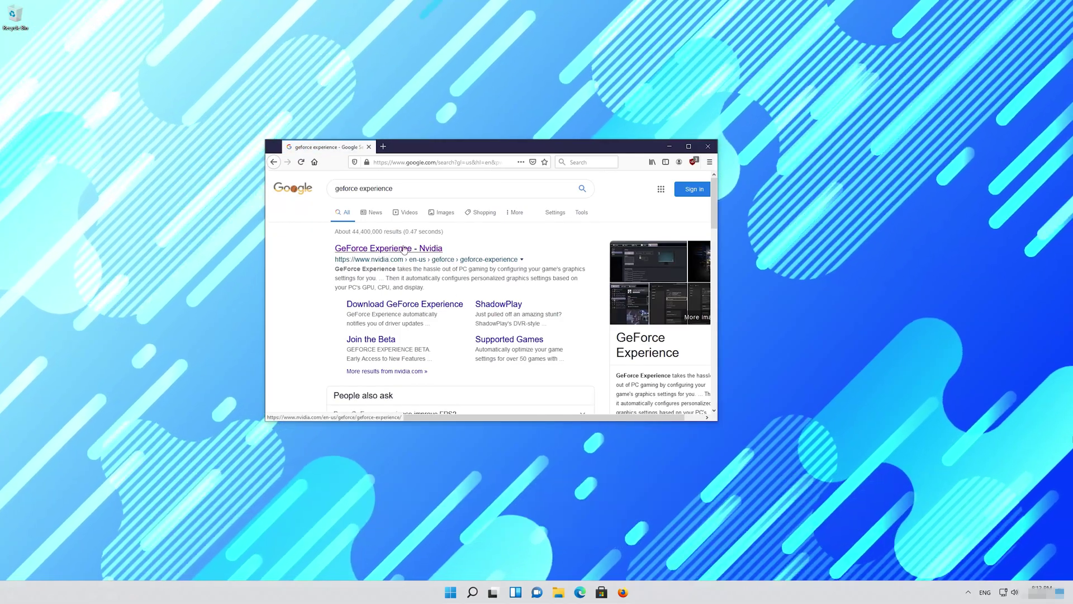
pyautogui.click(404, 249)
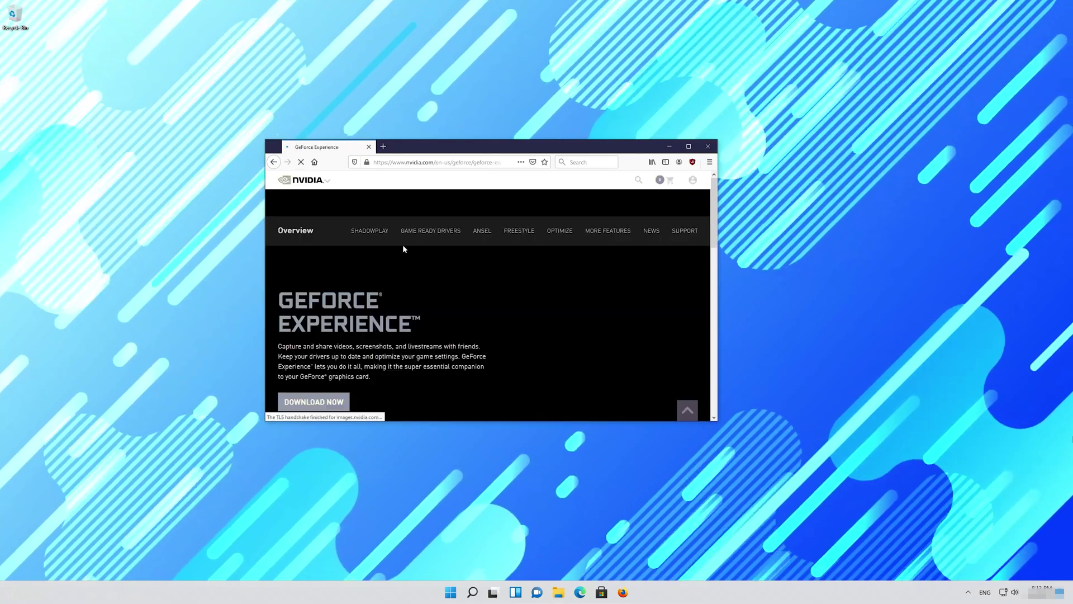
# Download and save GeForce_Experience_v3.20.1.57.exe from NVIDIA, then check its download progress.
pyautogui.scroll(-3, 403, 247)
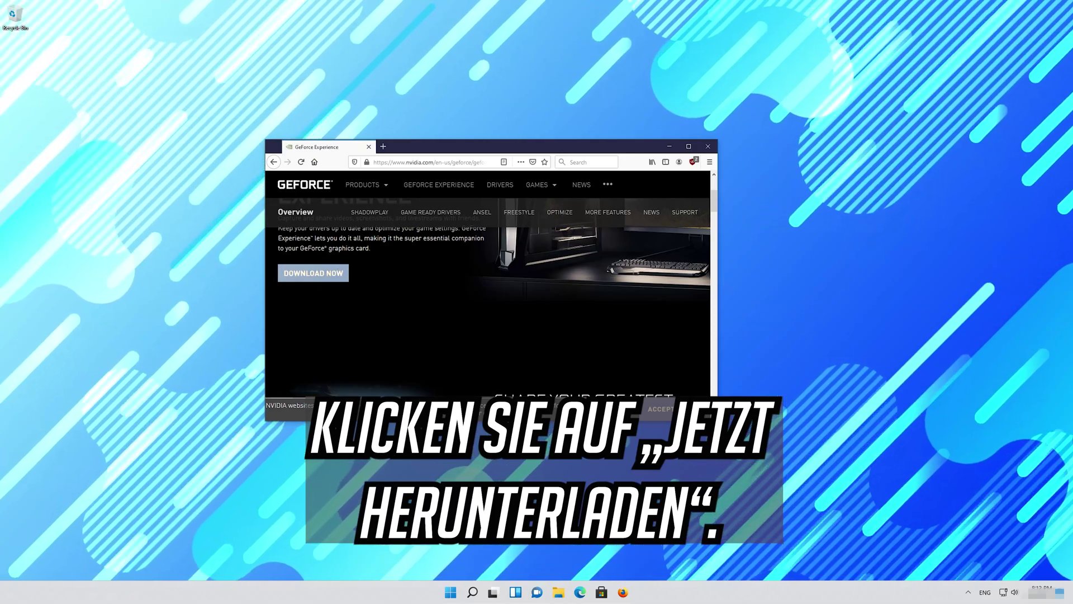
pyautogui.click(319, 279)
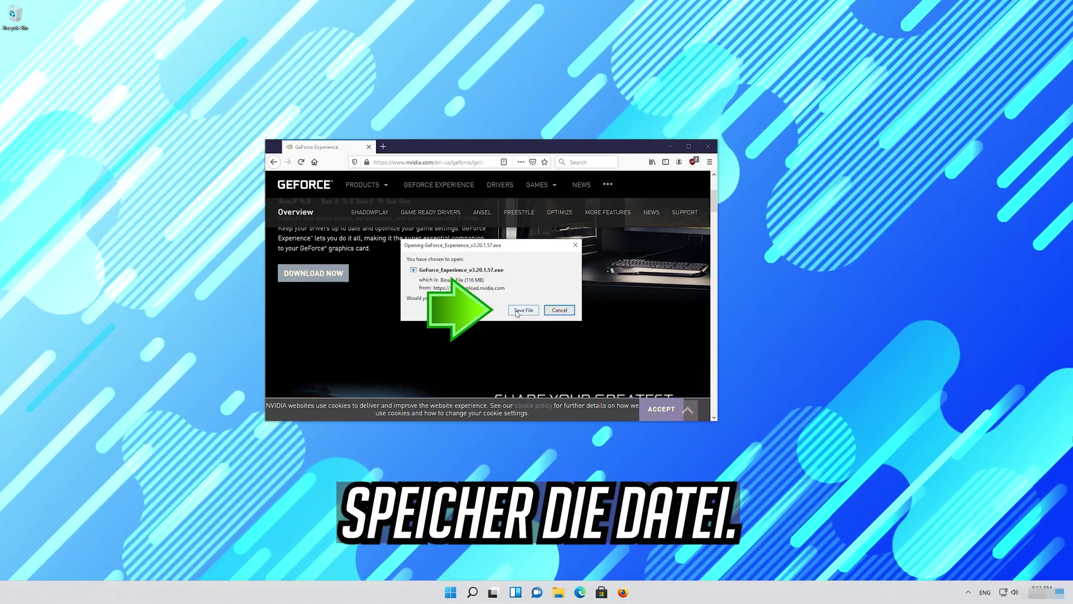
pyautogui.click(516, 311)
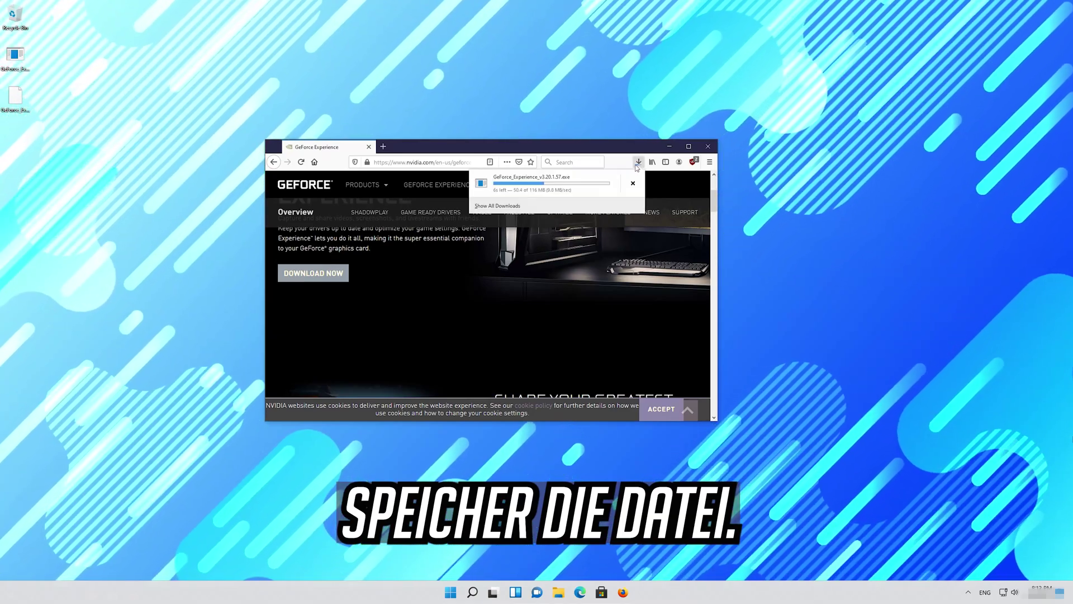
pyautogui.click(712, 149)
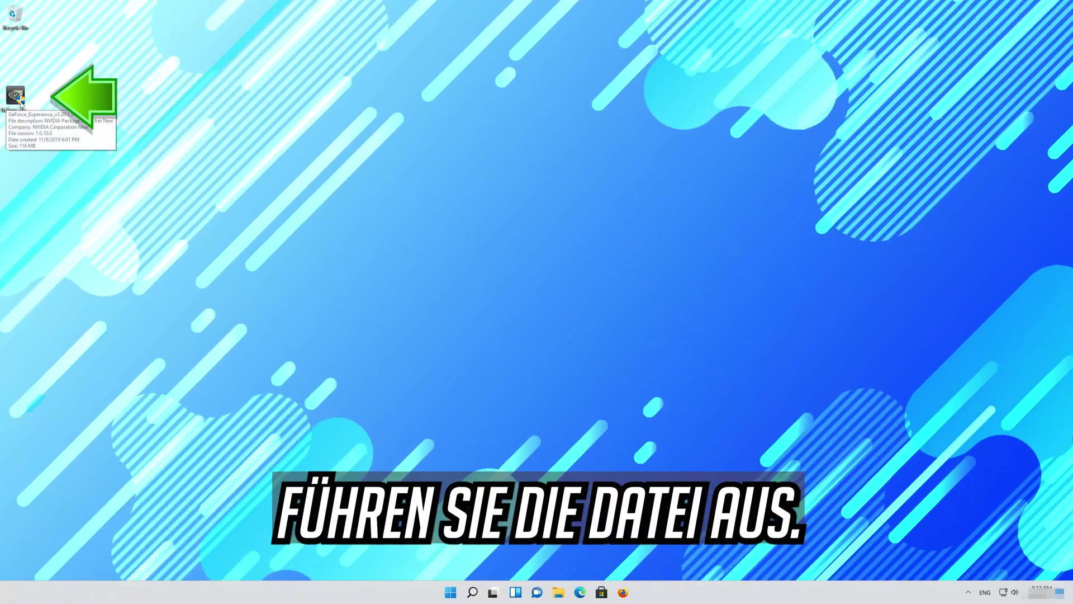
# Run the GeForce_Experience installer from the desktop and approve the User Account Control prompt.
pyautogui.doubleClick(17, 96)
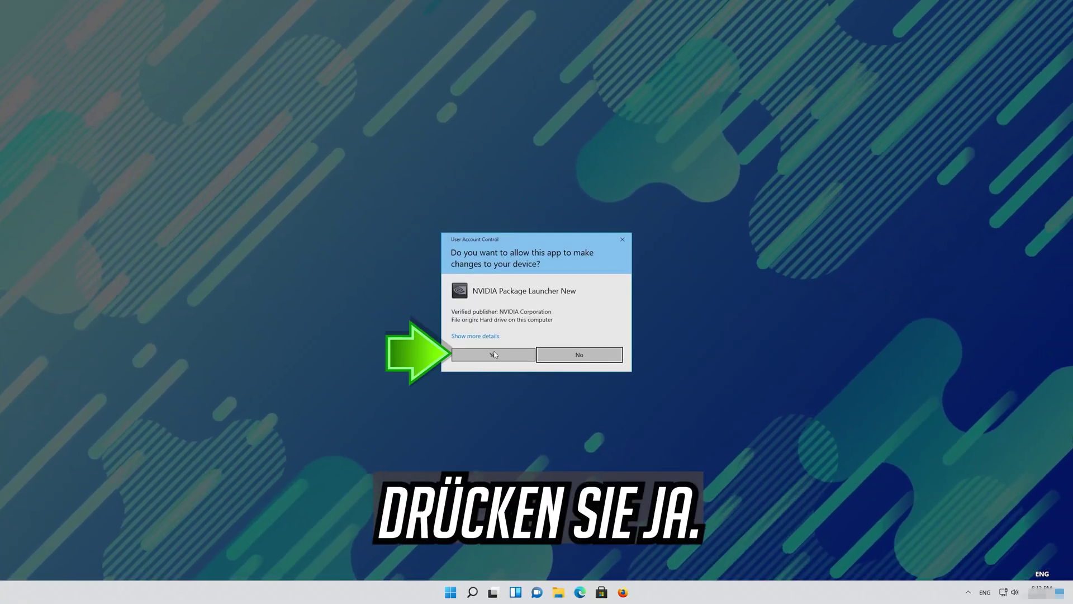
pyautogui.click(494, 354)
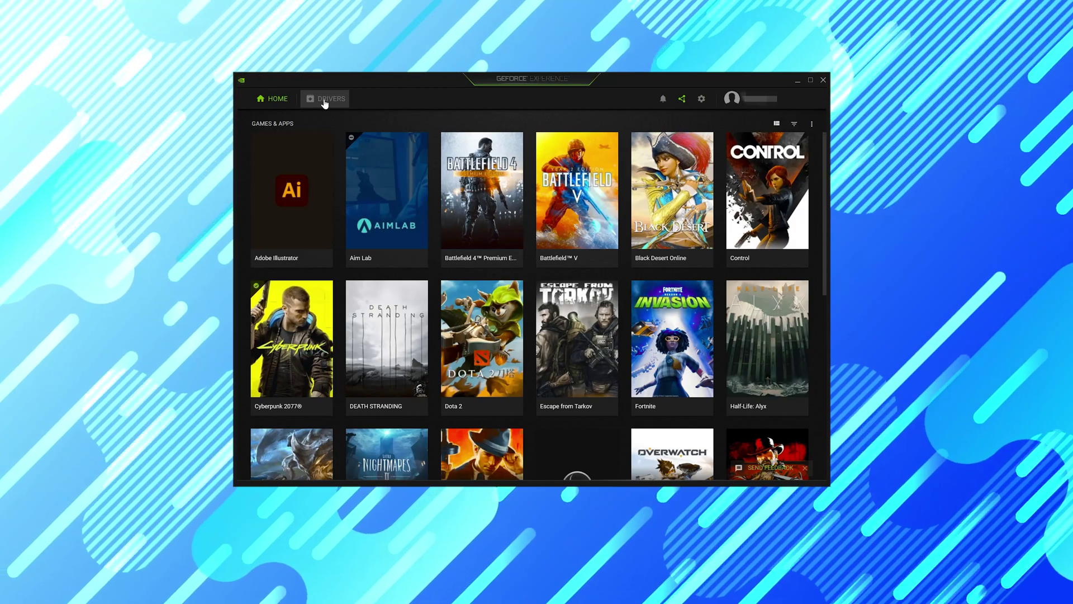
# Check for driver updates on the GeForce Experience Drivers page, finding Game Ready Driver 471.68.
pyautogui.click(325, 104)
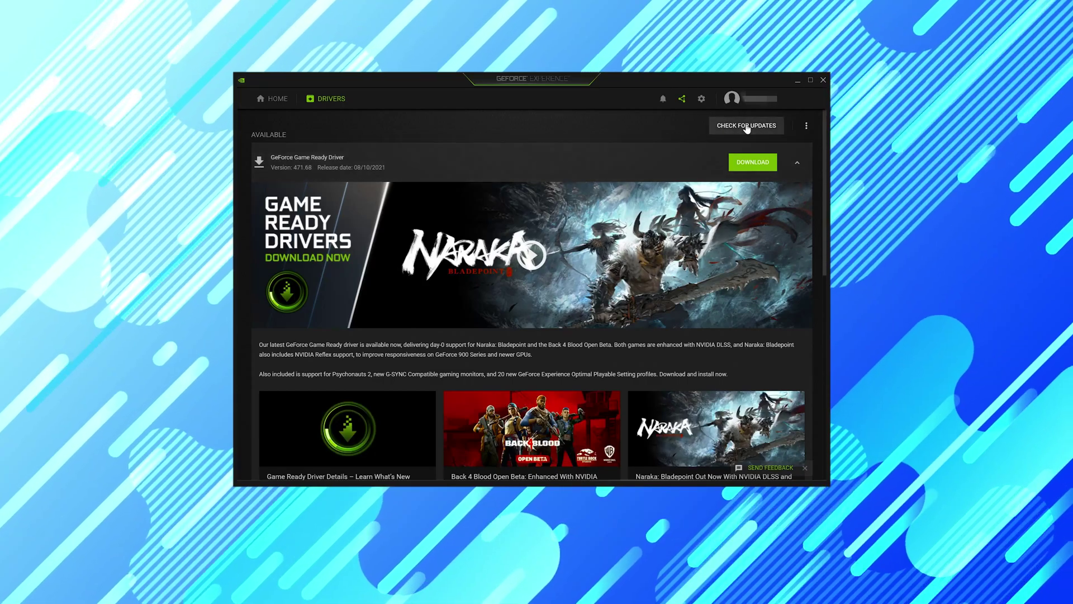
pyautogui.click(747, 128)
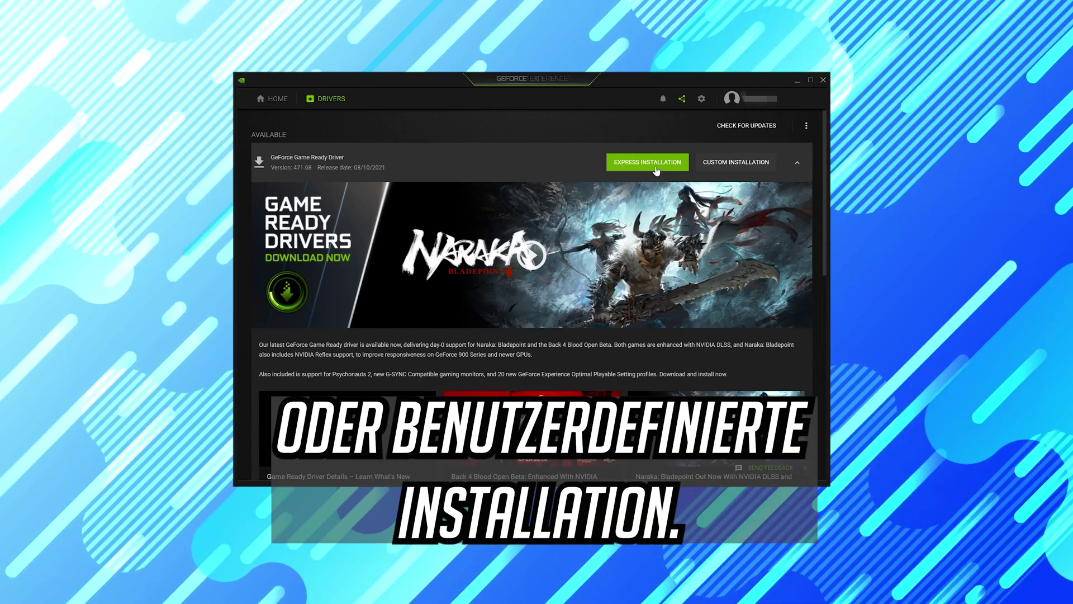
# Choose Express Installation for GeForce Game Ready Driver 471.68.
pyautogui.click(648, 162)
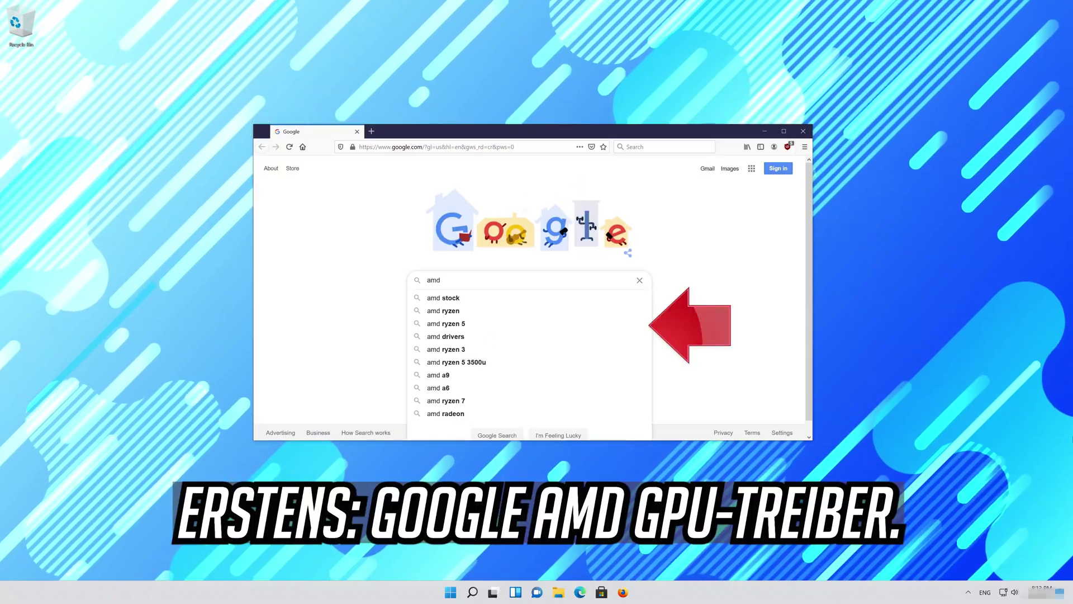
# Complete the Google search as 'amd gpu drivers download' and run it.
pyautogui.write('u drivers')
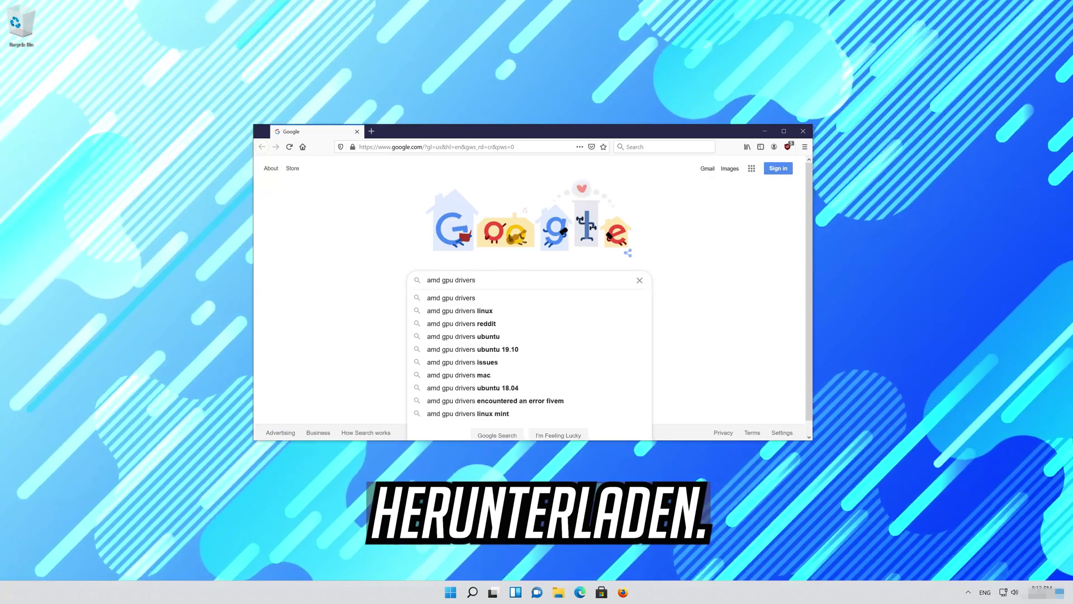
pyautogui.write(' do')
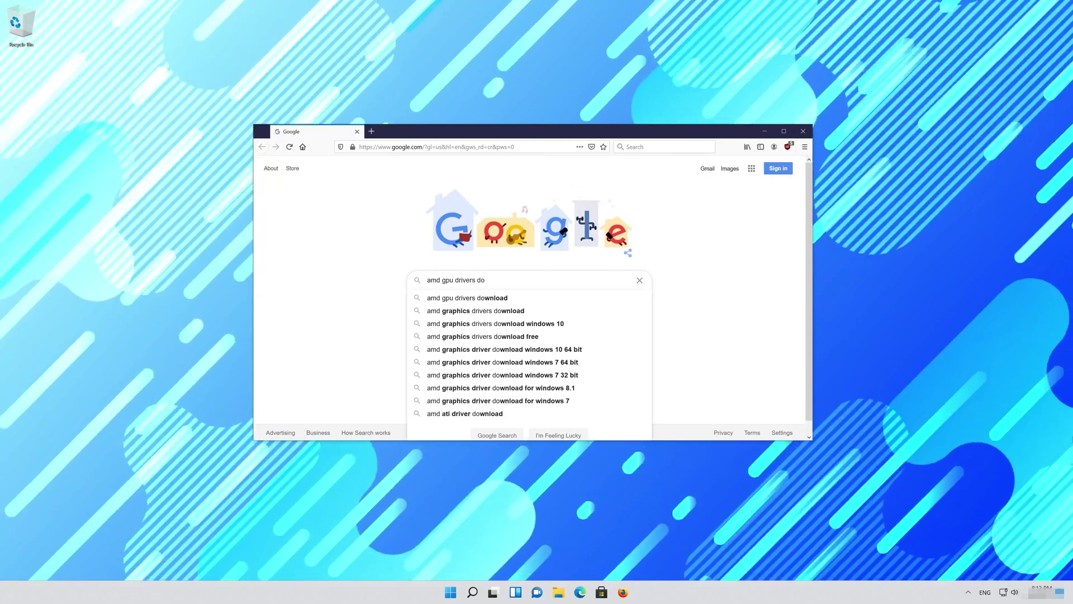
pyautogui.write('wnload')
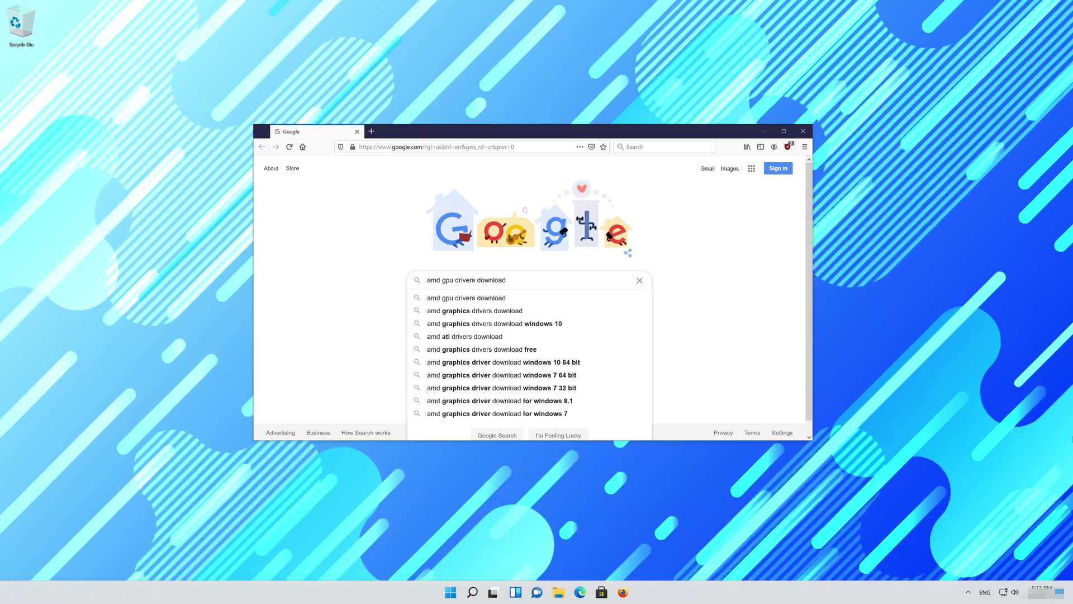
pyautogui.press('Return')
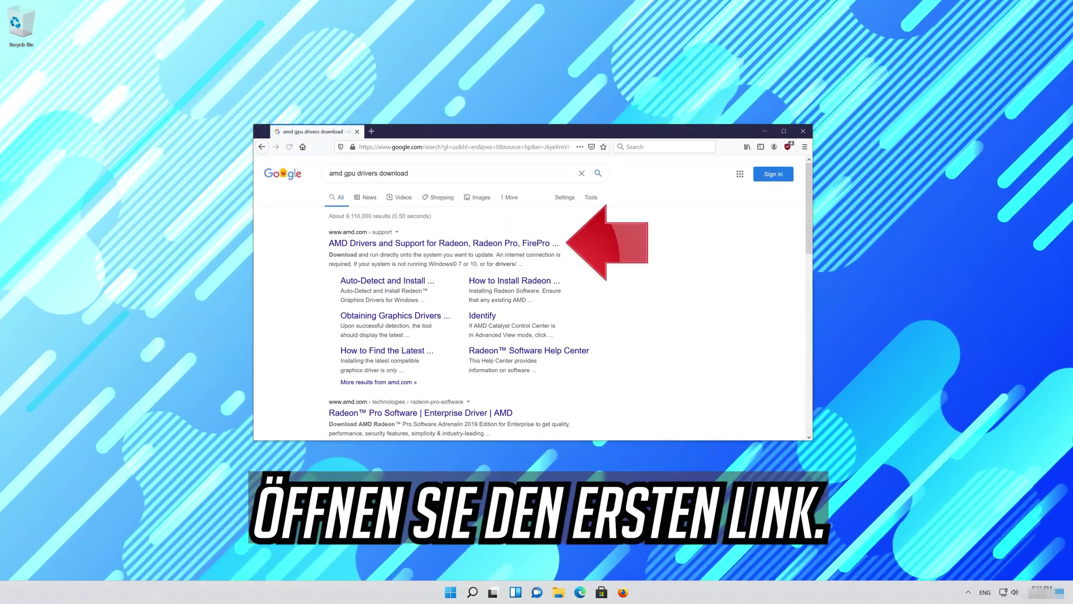
# On AMD's drivers and support page, download and save the Auto-Detect Radeon graphics driver installer.
pyautogui.click(434, 244)
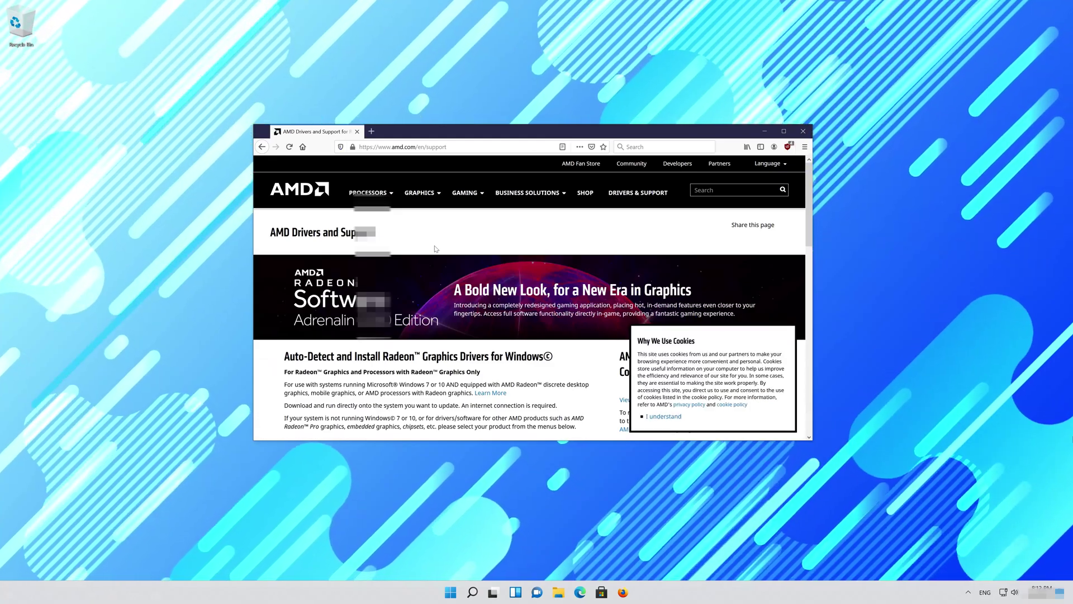
pyautogui.scroll(-3, 436, 249)
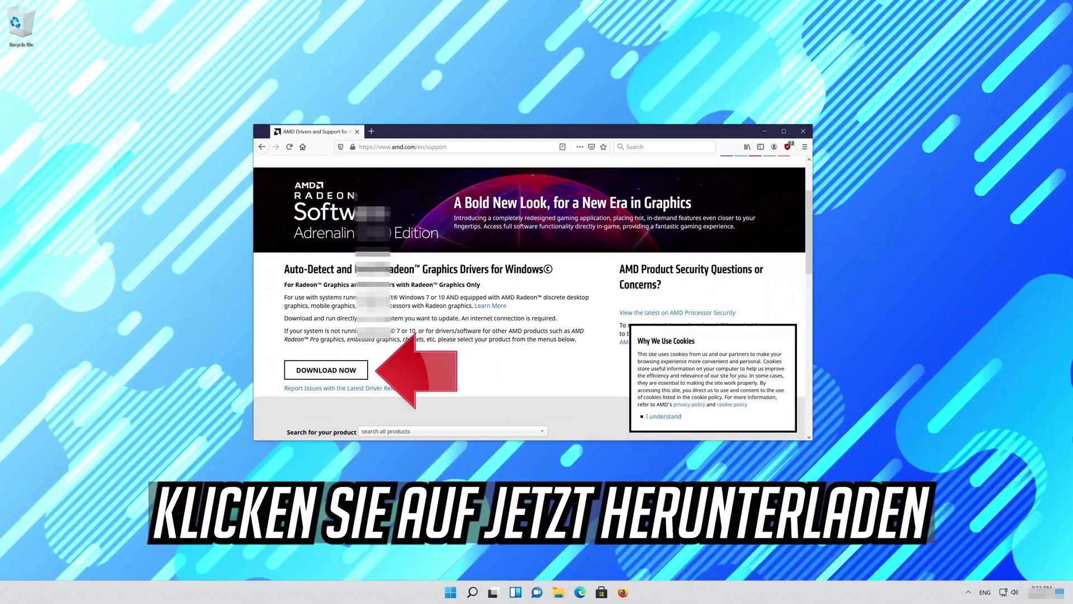
pyautogui.click(322, 372)
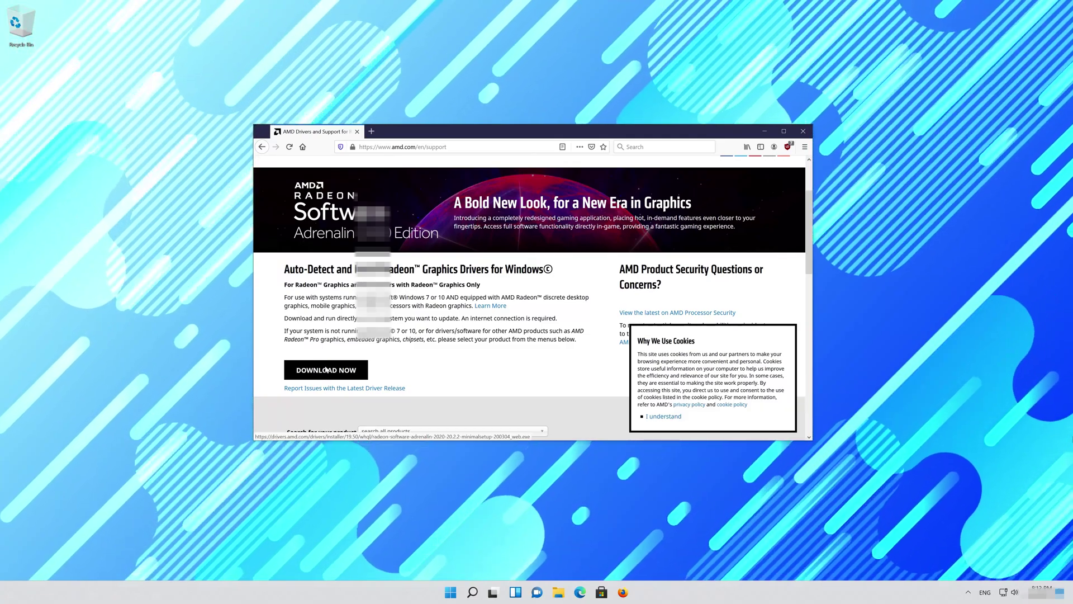
pyautogui.click(326, 370)
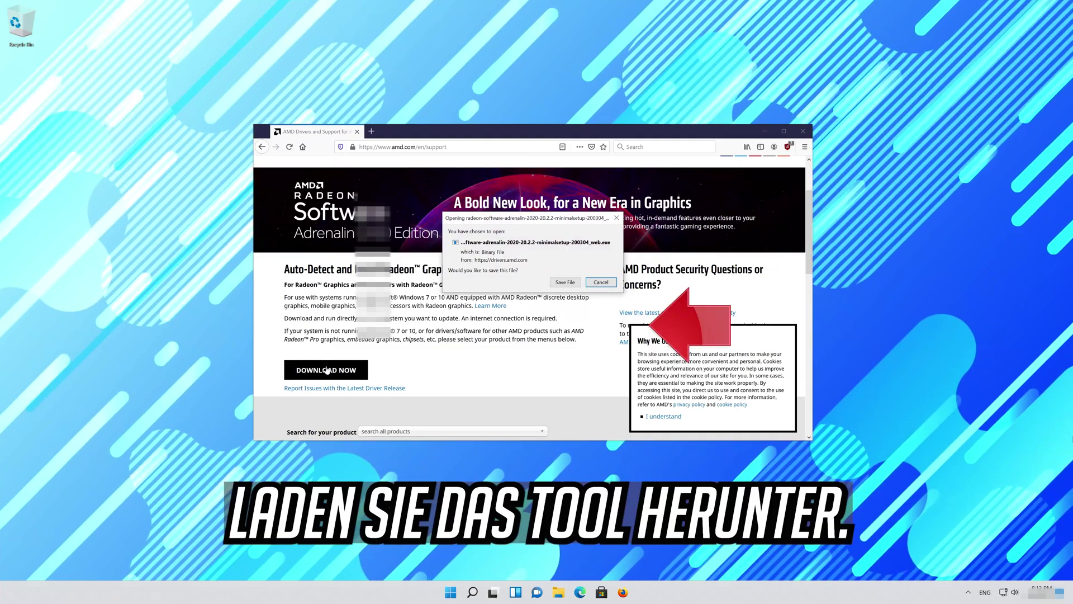
pyautogui.click(564, 282)
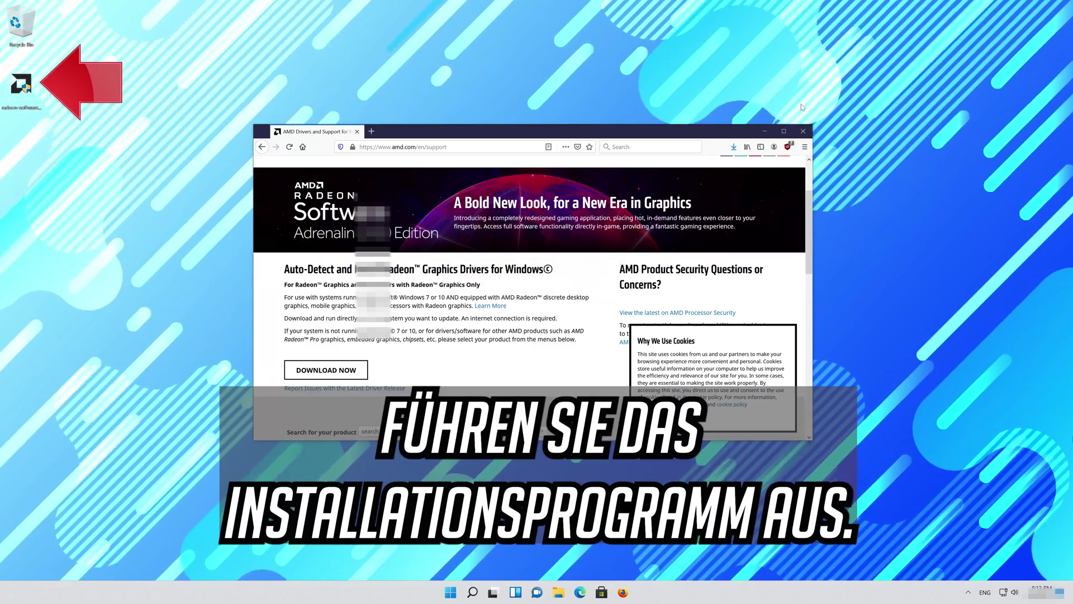
# Close Firefox, then launch and approve the desktop radeon-software installer and start extracting its files.
pyautogui.click(803, 132)
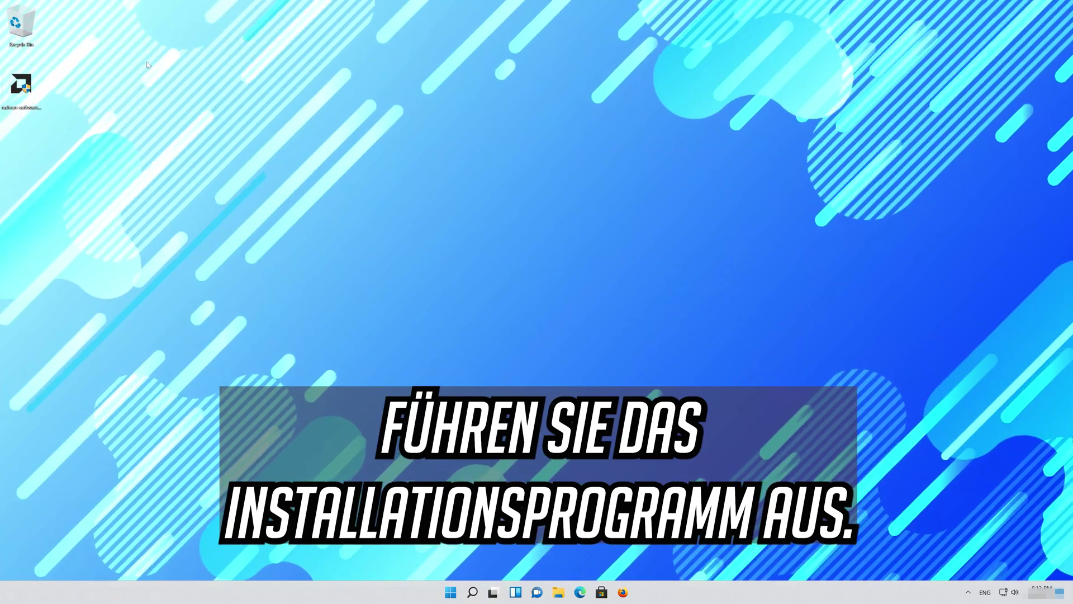
pyautogui.doubleClick(17, 93)
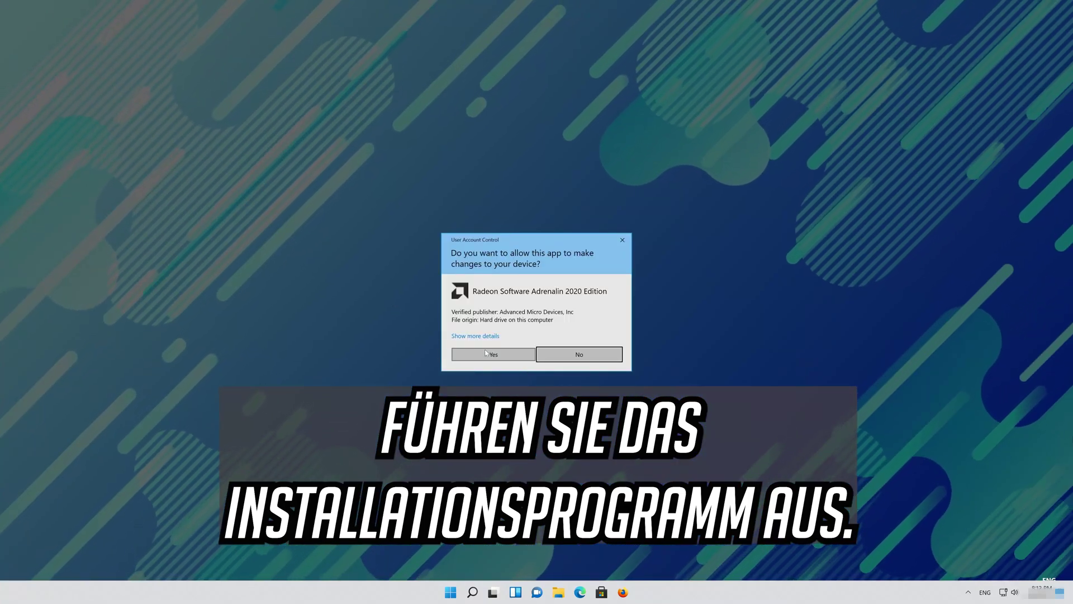
pyautogui.click(474, 355)
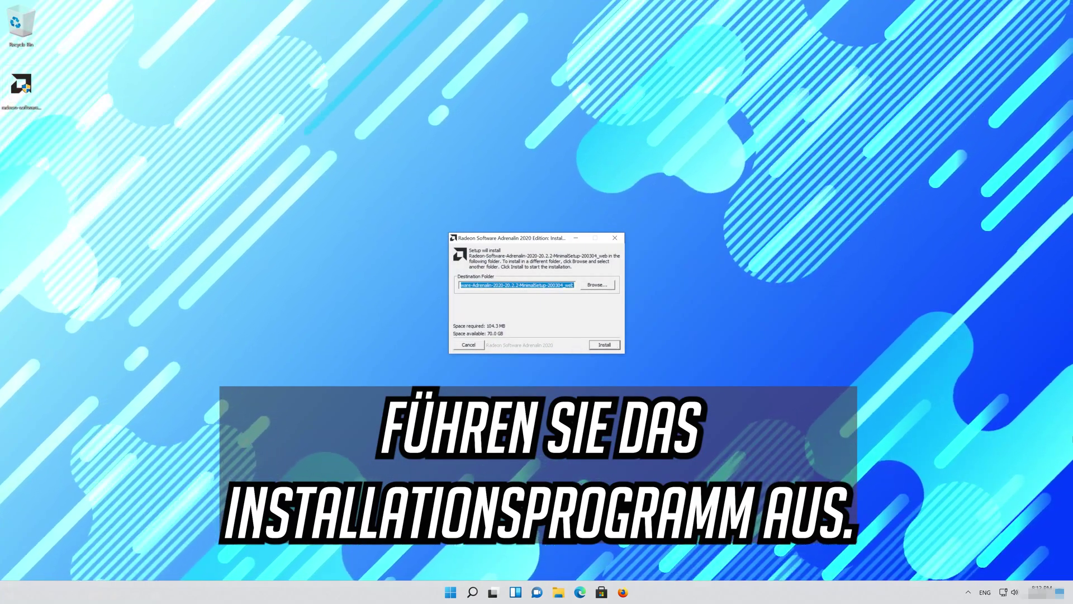
pyautogui.click(608, 345)
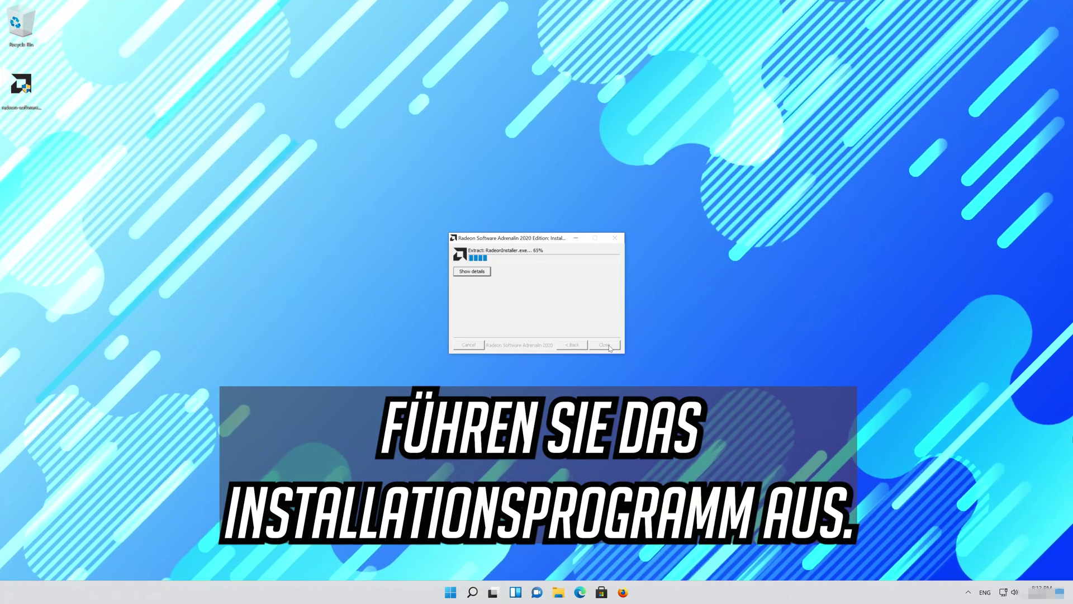